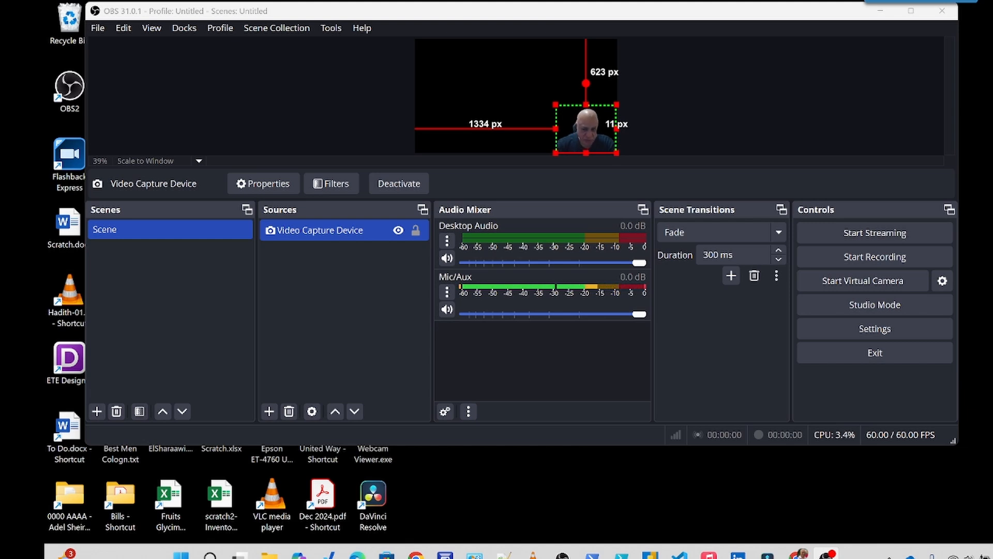
# Step: Open Settings, cancel without changes, then reopen it on the General page (English UK, snapping 10.0)
pyautogui.click(855, 329)
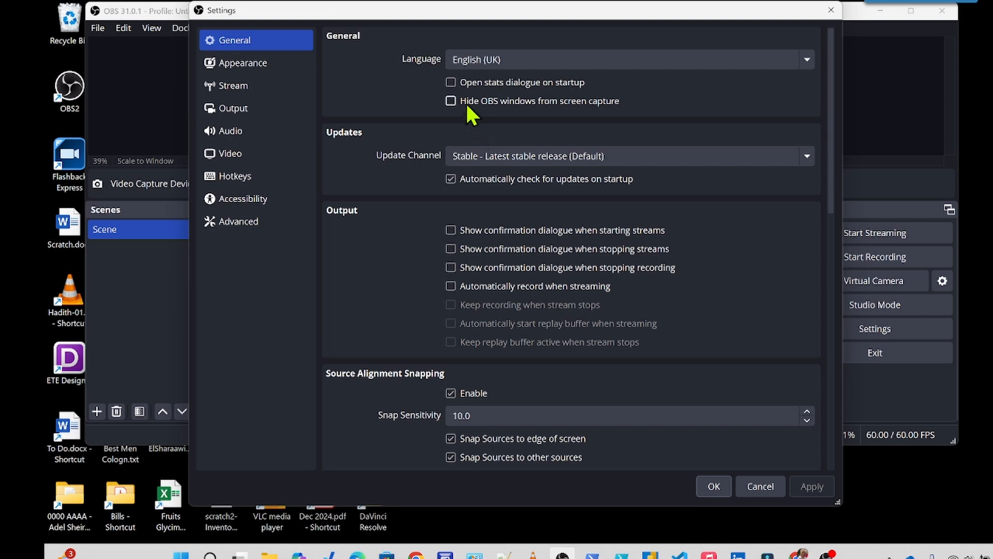
pyautogui.moveTo(456, 108)
pyautogui.click(756, 485)
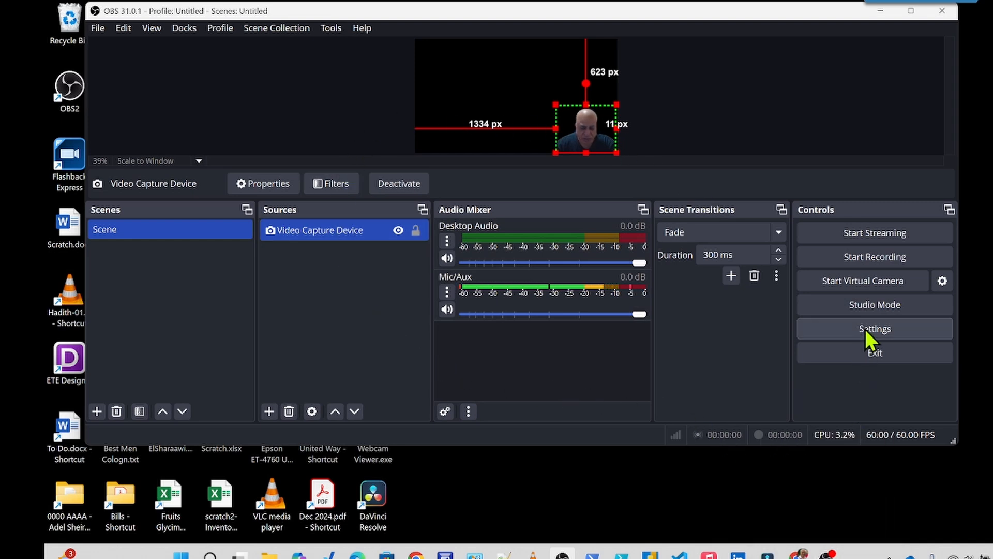
pyautogui.click(817, 329)
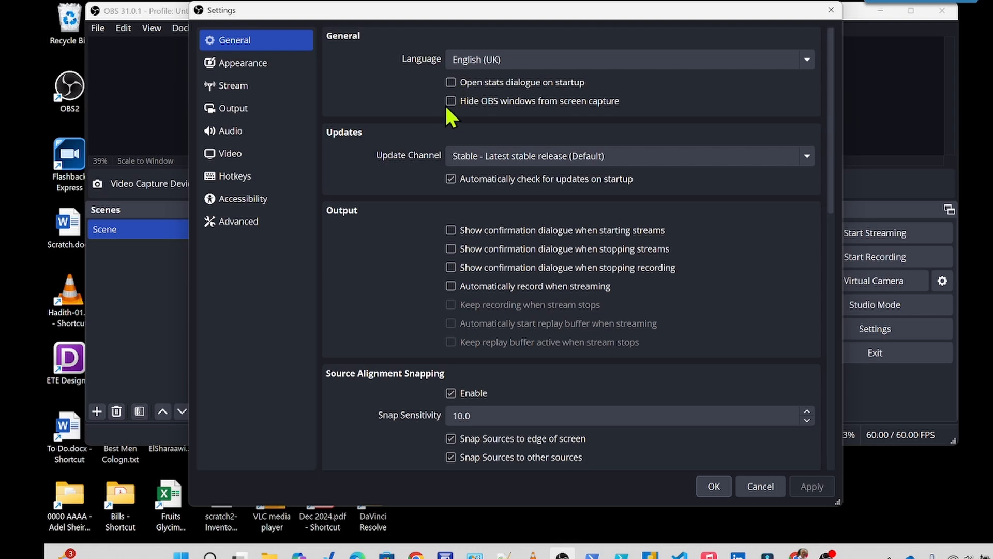
# Step: On the Output page, change the recording format from MPEG-4 to Fragmented MP4 (.mp4)
pyautogui.click(232, 111)
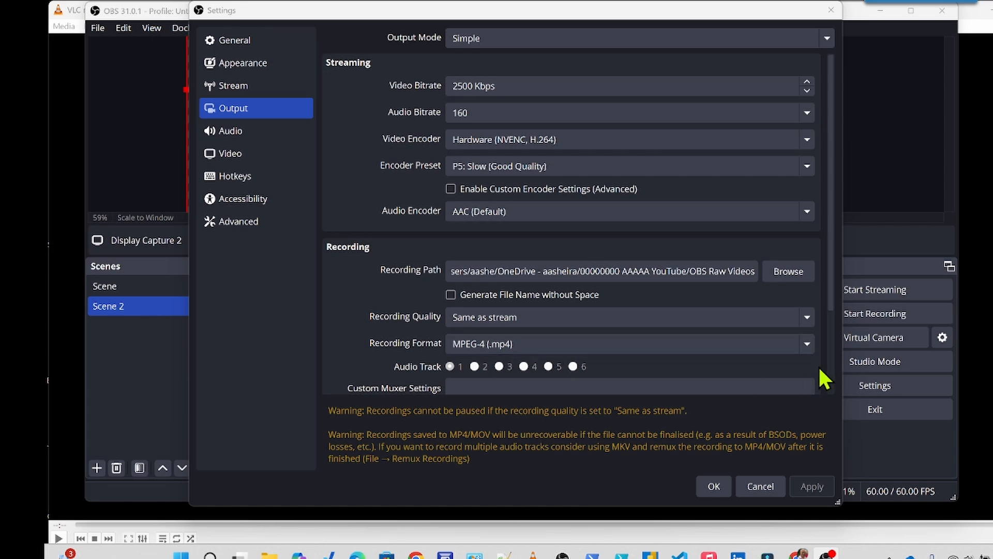
pyautogui.click(808, 342)
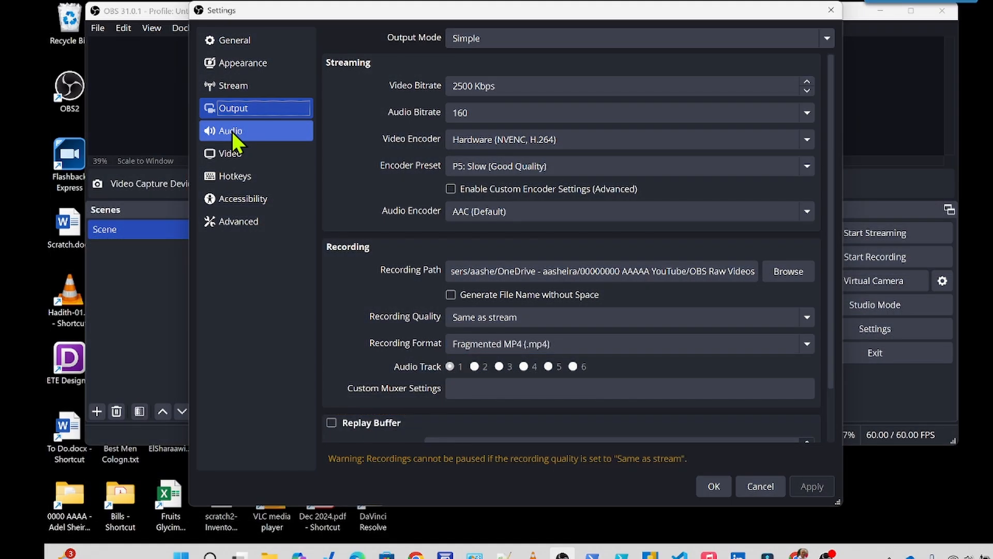
# Step: Look over the Audio page, then the Video page: 1920x1080 canvas, 1280x720 output, 60 FPS
pyautogui.click(231, 132)
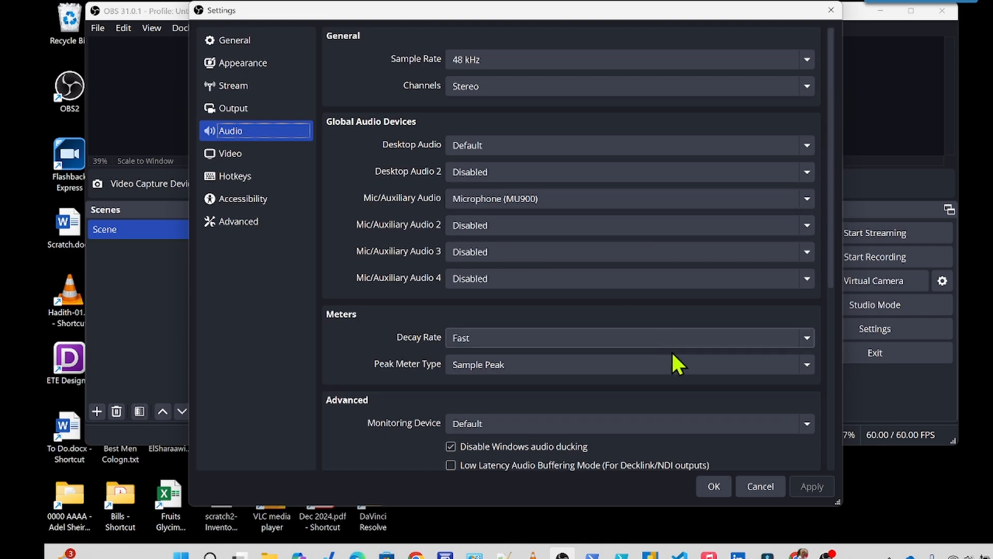
pyautogui.click(228, 155)
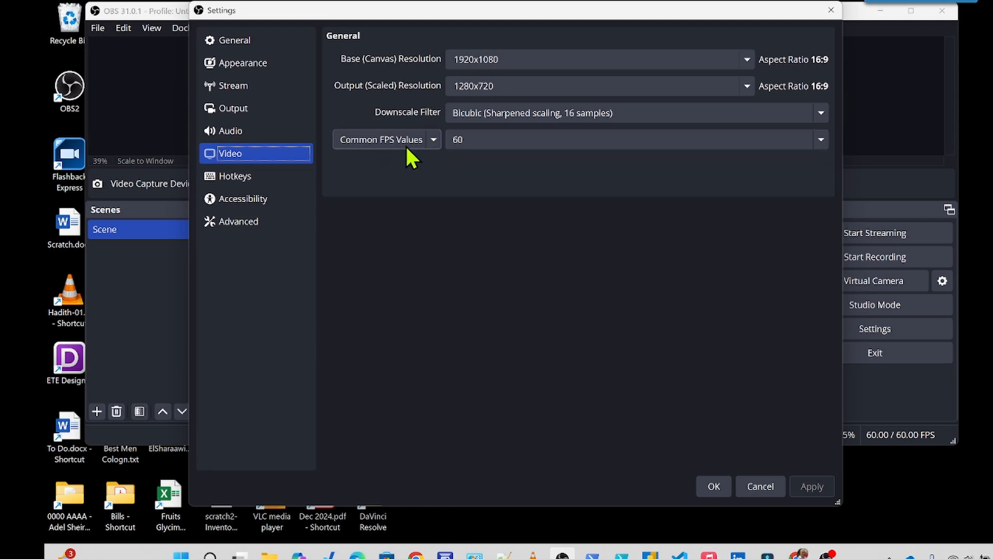
pyautogui.click(435, 140)
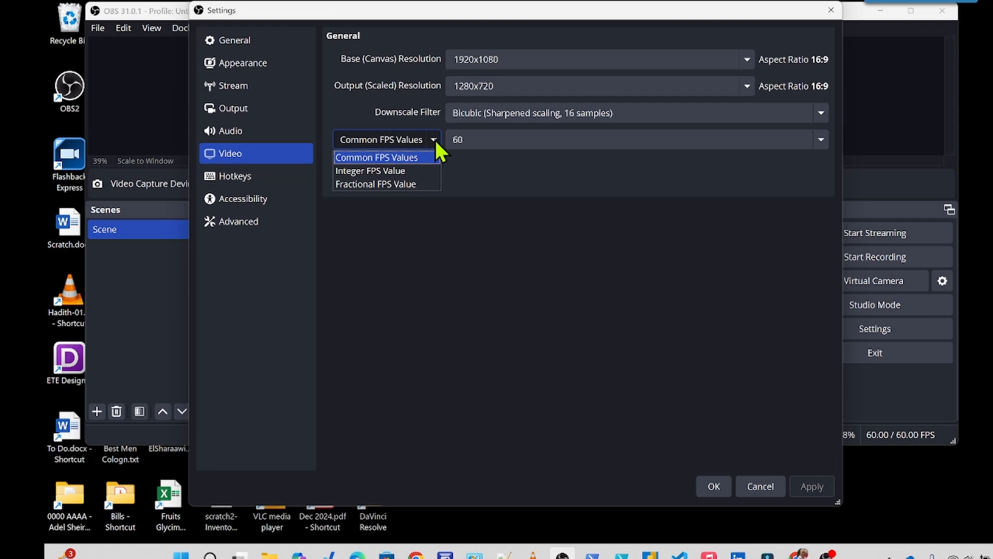
pyautogui.click(821, 140)
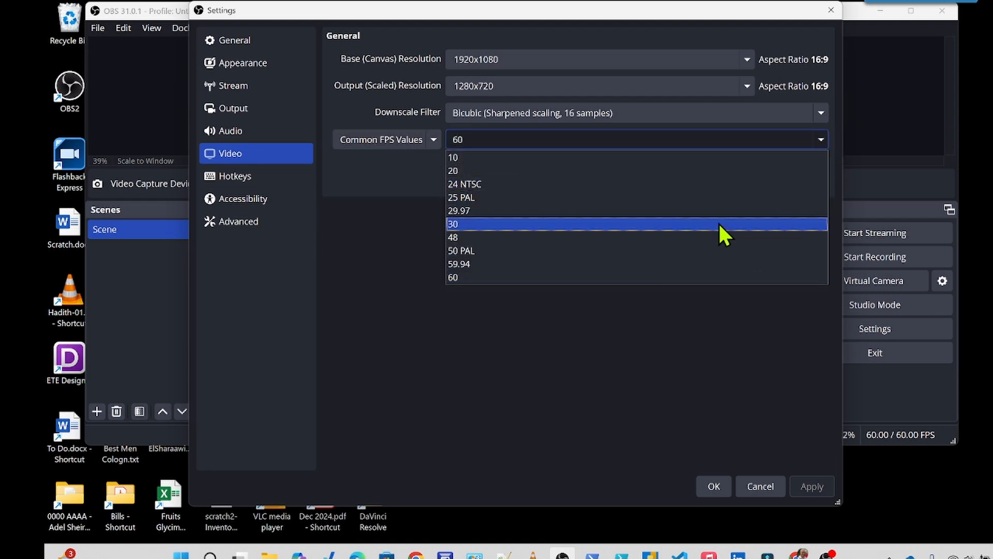
pyautogui.click(571, 356)
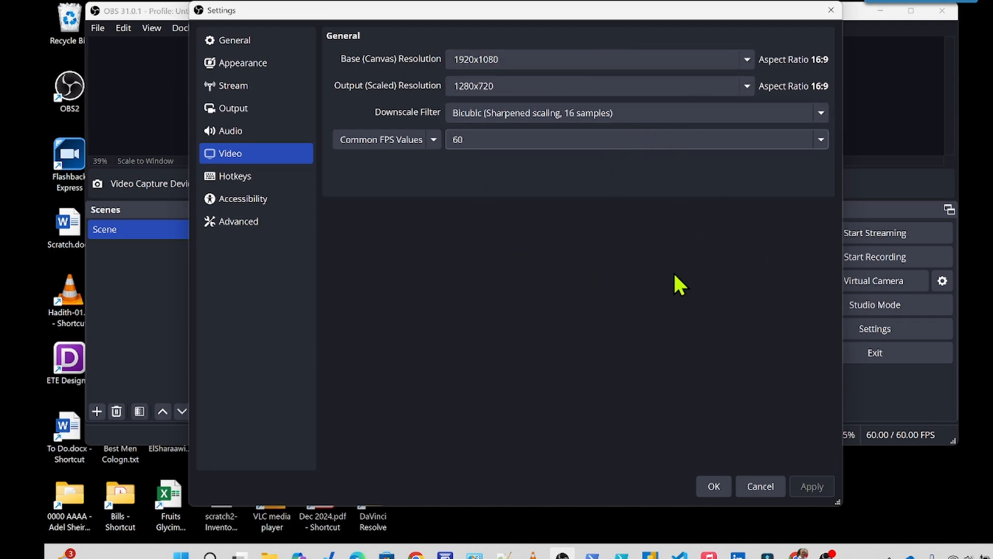
# Step: Close Settings unchanged and start a new Video Capture Device source named 'Video Capture Device 2'
pyautogui.click(759, 487)
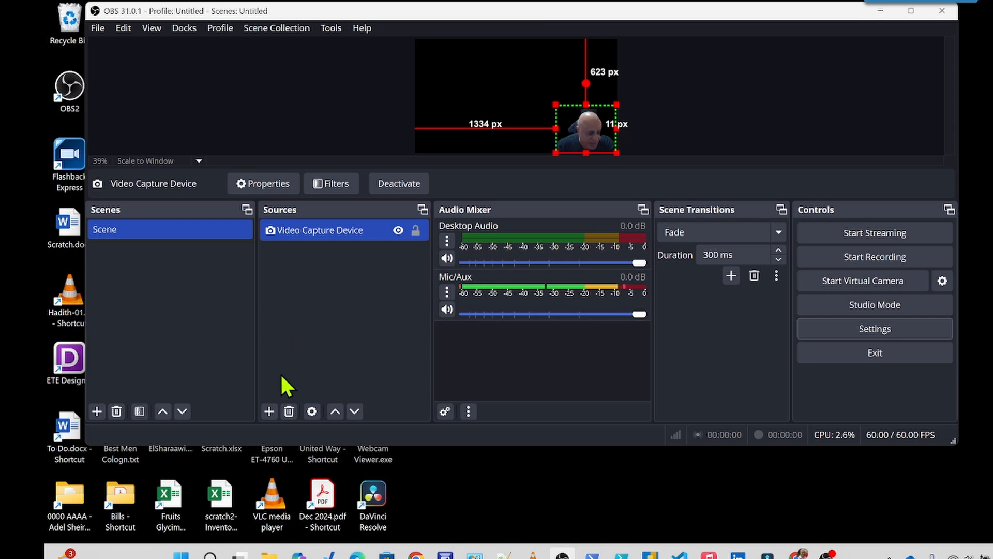
pyautogui.click(268, 412)
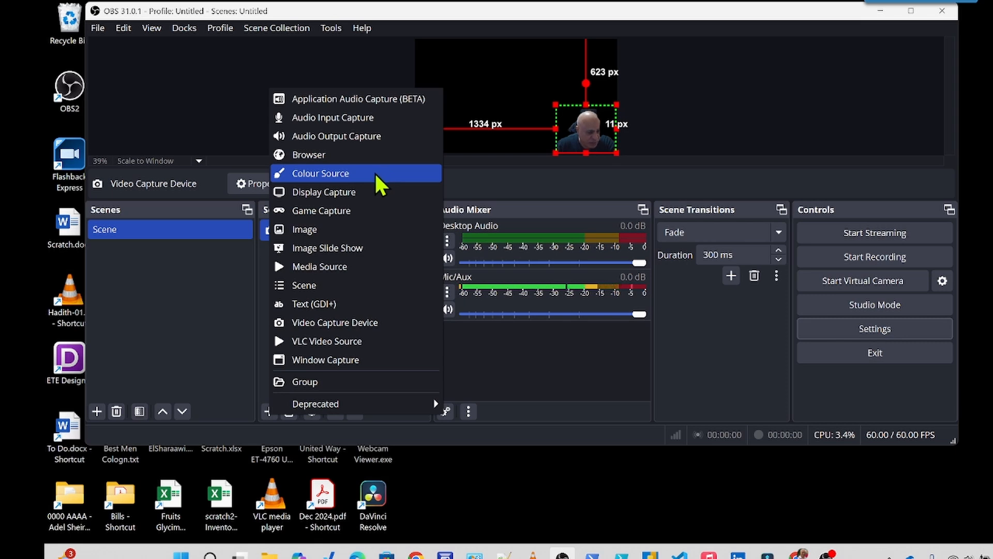
pyautogui.click(232, 299)
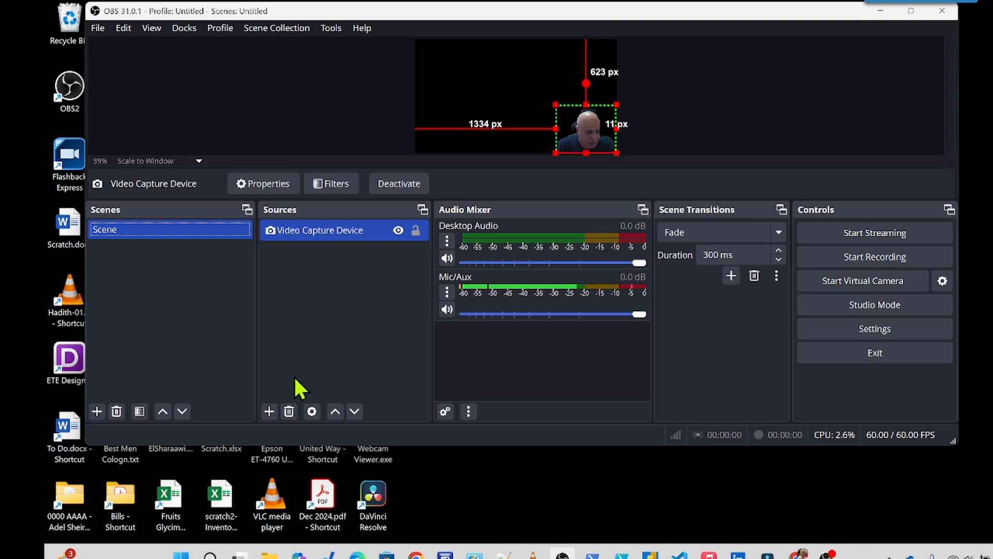
pyautogui.click(269, 412)
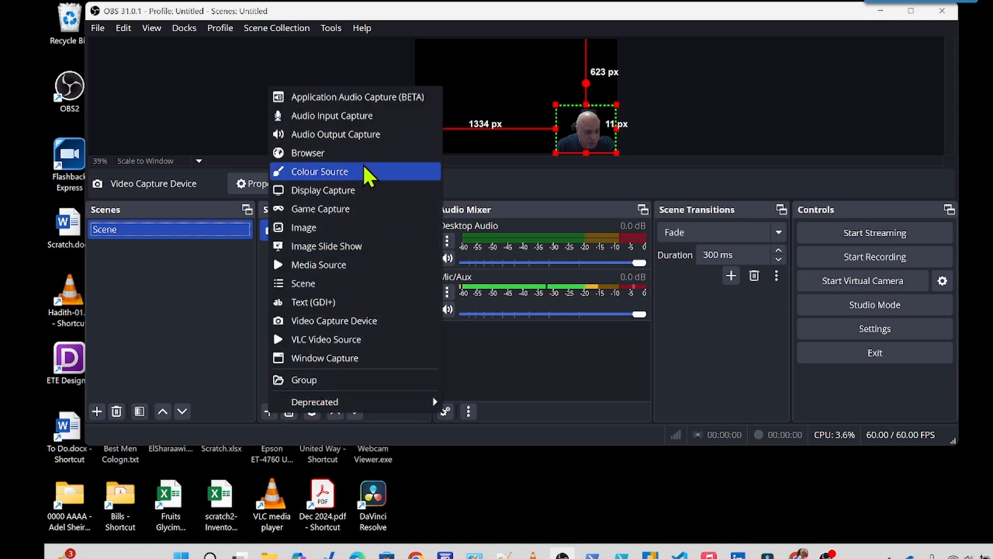
pyautogui.click(339, 324)
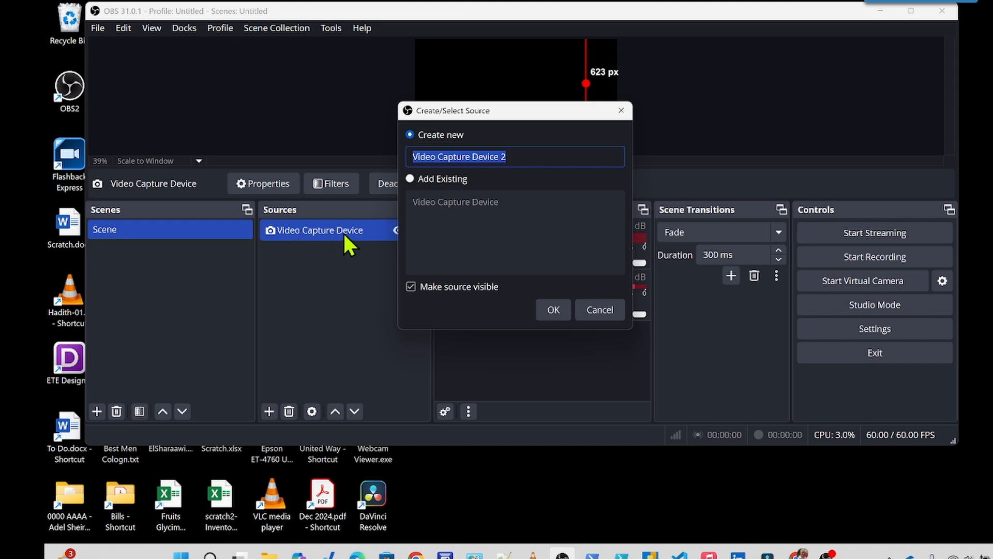
# Step: Add 'Video Capture Device 2' to Scene, confirming the camera in its properties
pyautogui.click(557, 312)
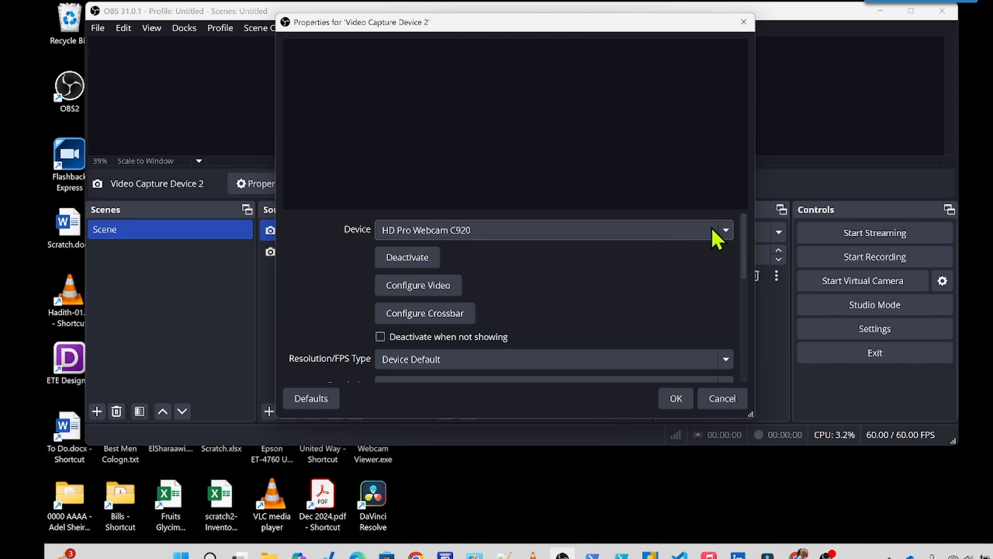
pyautogui.click(725, 231)
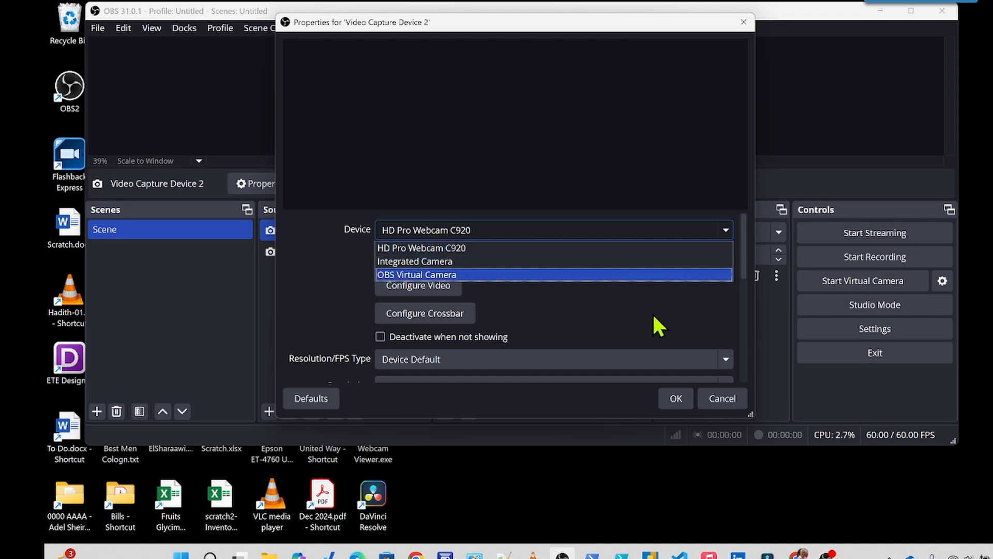
pyautogui.click(729, 398)
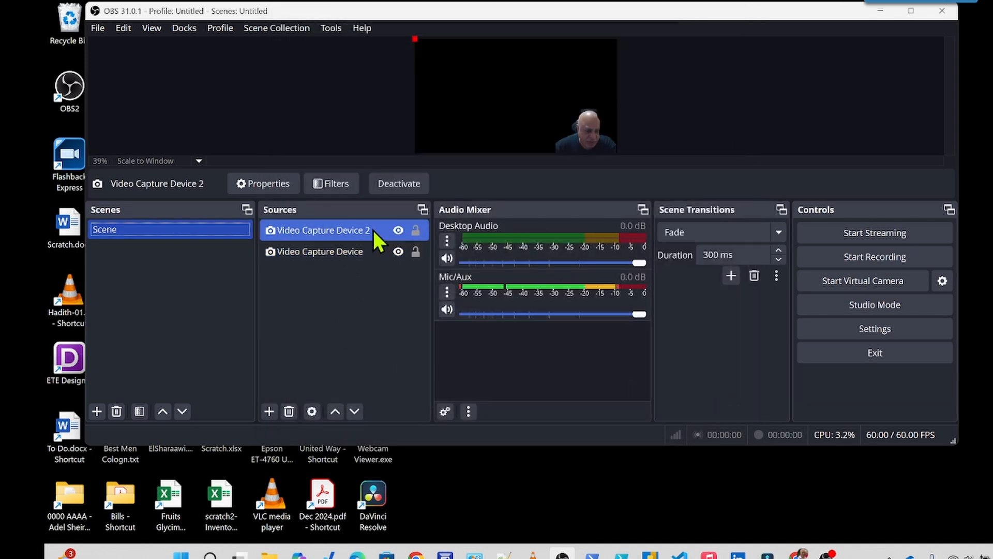
# Step: Delete the 'Video Capture Device 2' source from Scene
pyautogui.click(343, 231)
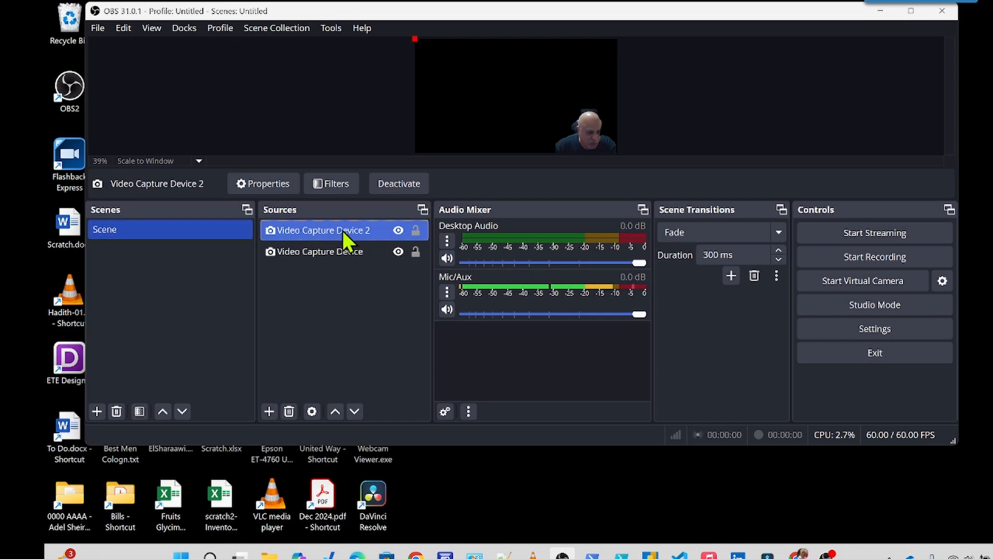
pyautogui.click(289, 412)
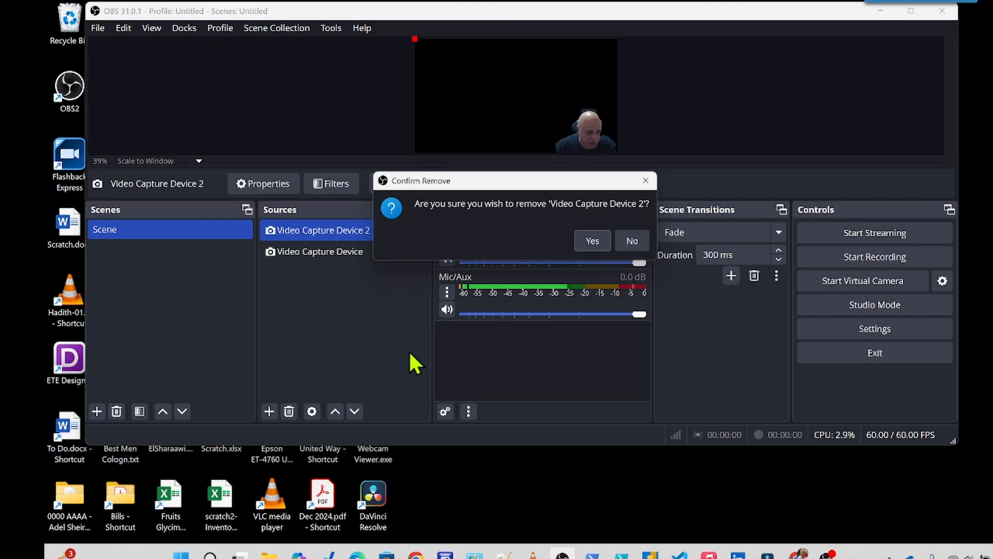
pyautogui.click(592, 241)
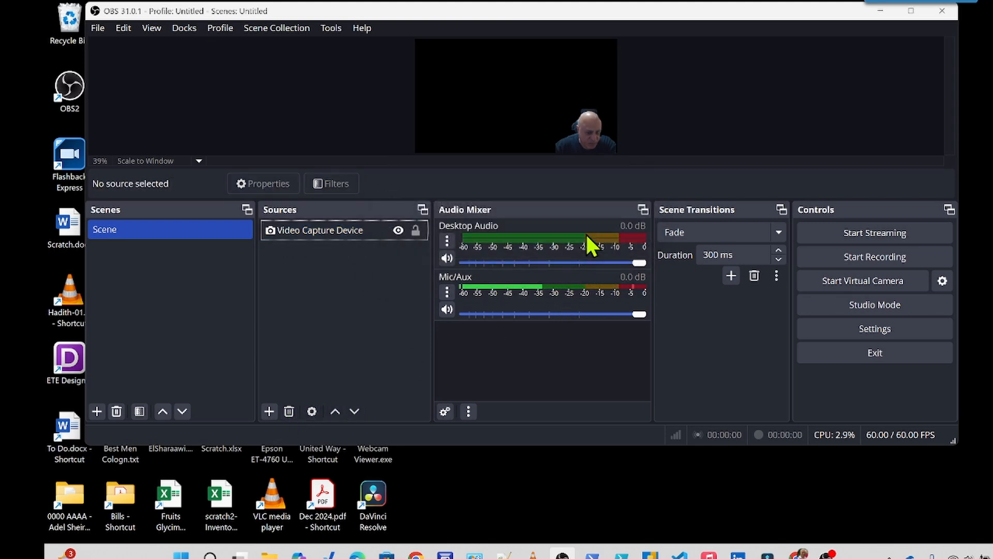
# Step: Add a Display Capture source using the Automatic method on 'LG TV: 1920x1080 @ -1920,0'
pyautogui.click(269, 411)
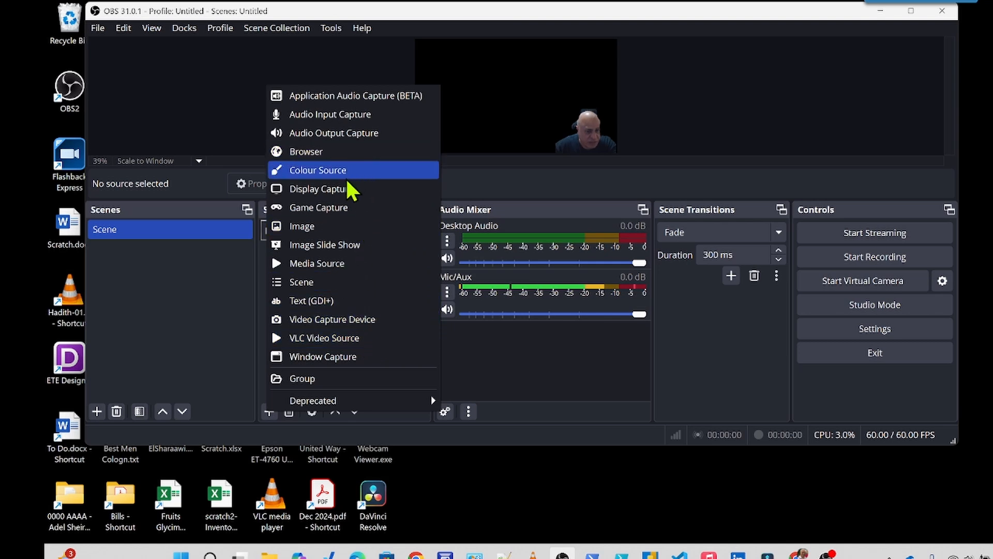
pyautogui.click(335, 190)
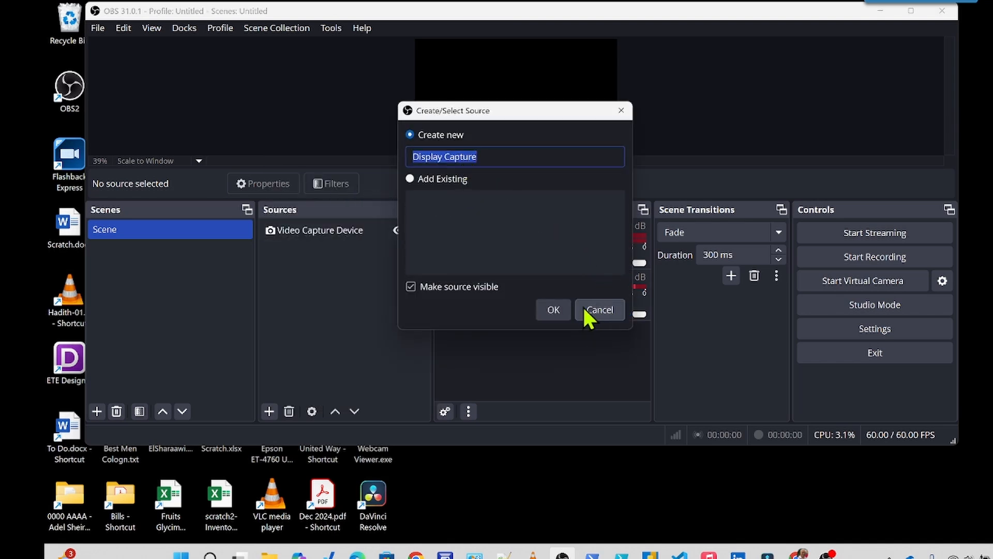
pyautogui.click(553, 309)
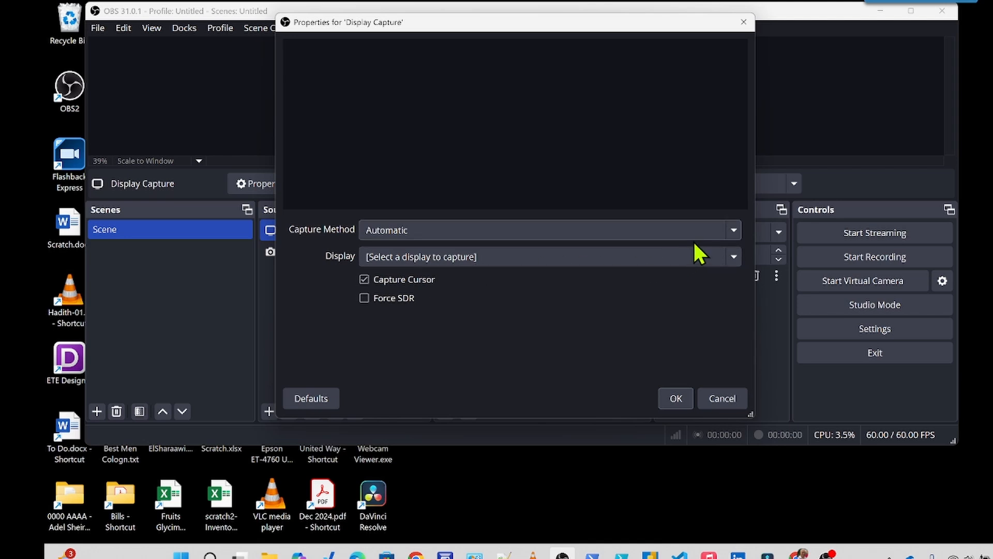
pyautogui.click(733, 231)
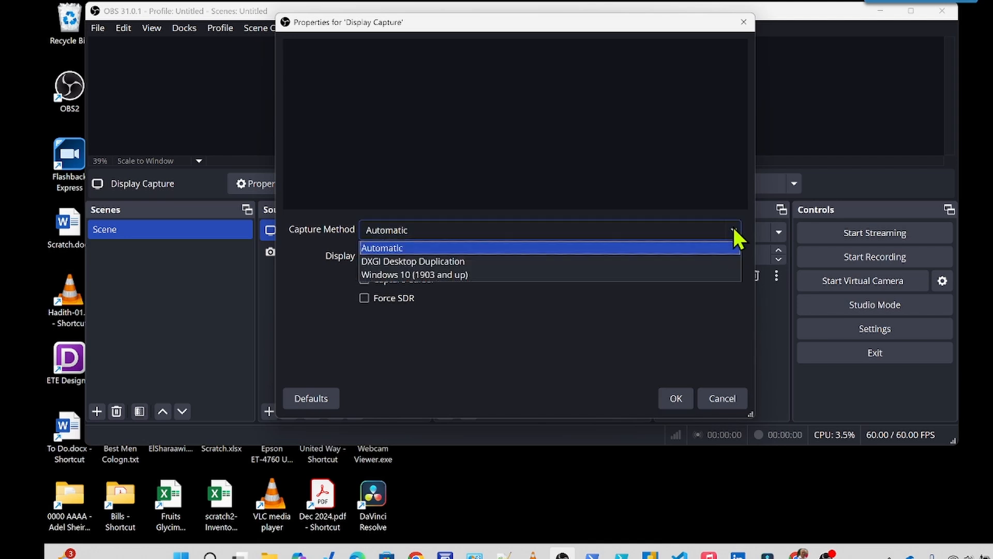
pyautogui.click(600, 324)
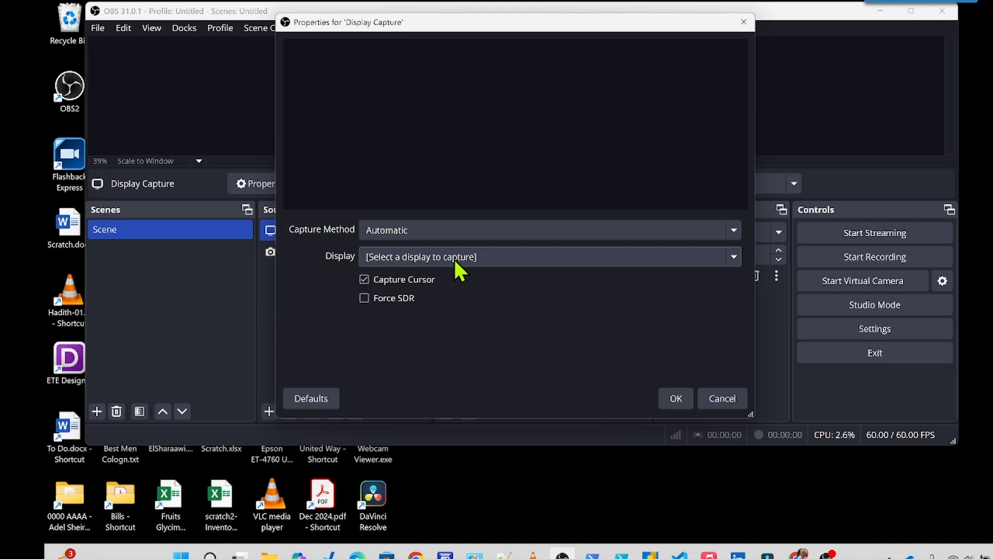
pyautogui.click(734, 258)
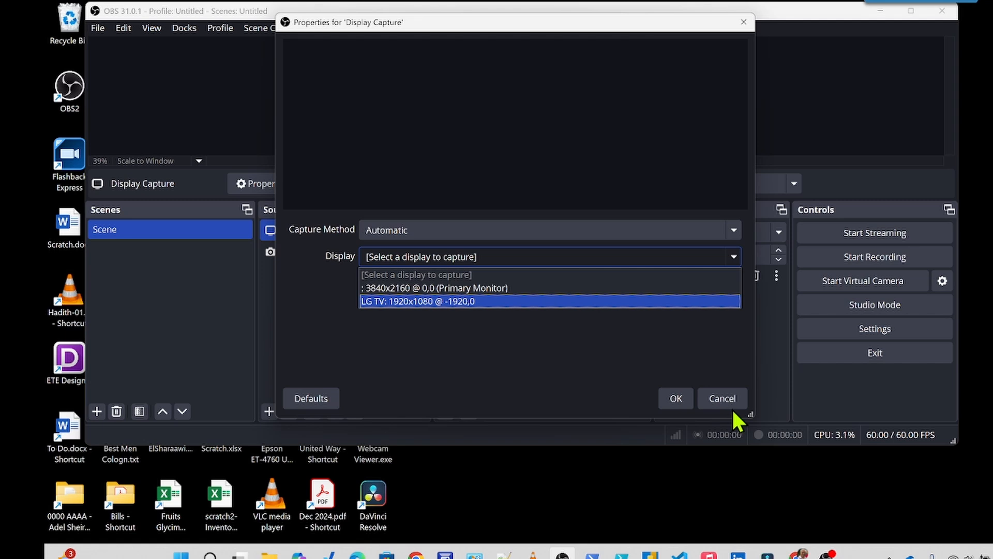
pyautogui.click(452, 302)
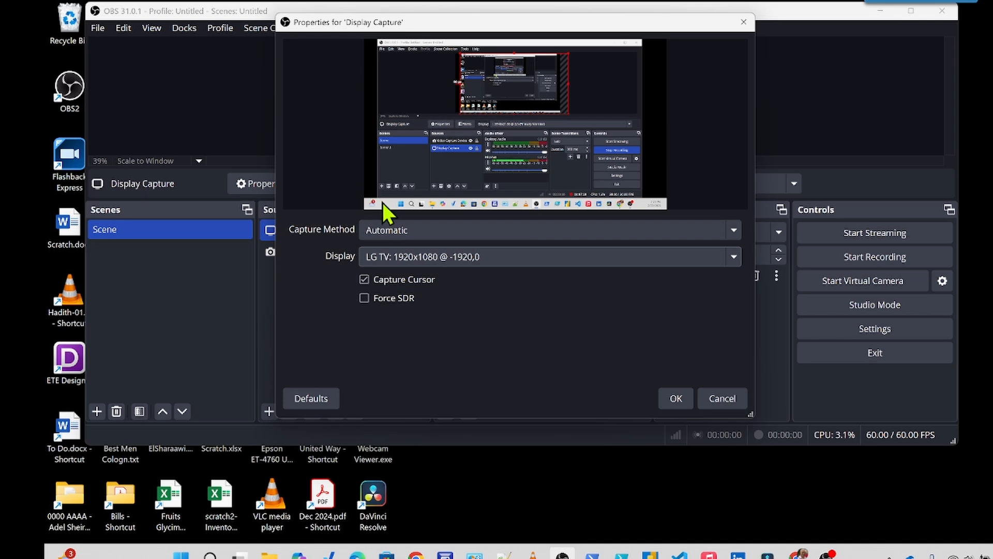
pyautogui.click(681, 404)
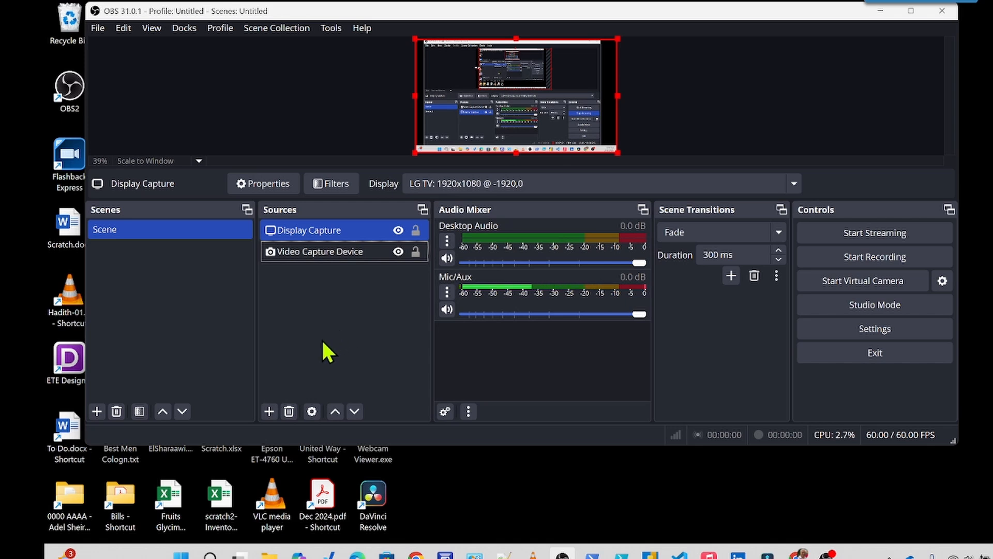
# Step: Bring up the Add Source menu under the Sources panel
pyautogui.click(269, 412)
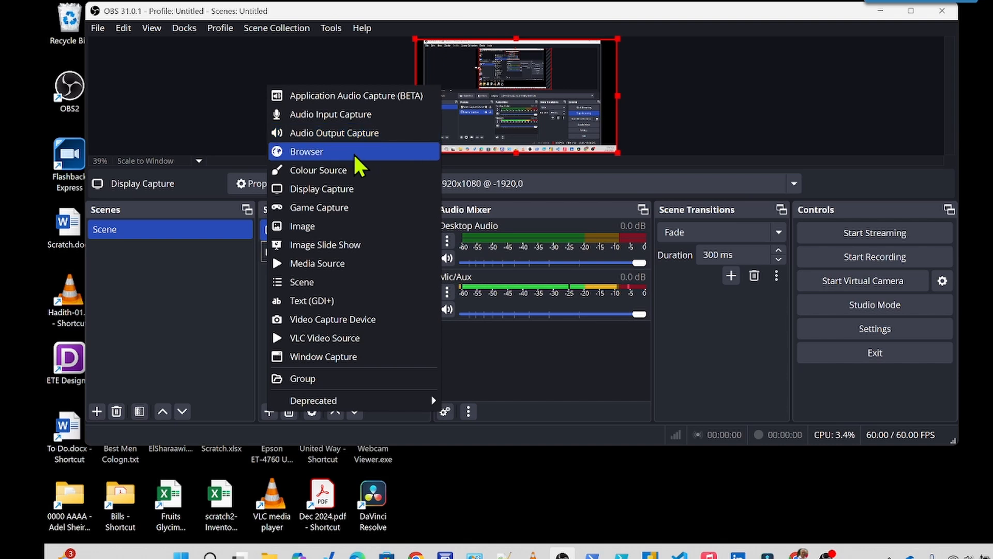
# Step: Add an Audio Input Capture source on Microphone (MU900), then begin adding a new scene
pyautogui.click(350, 114)
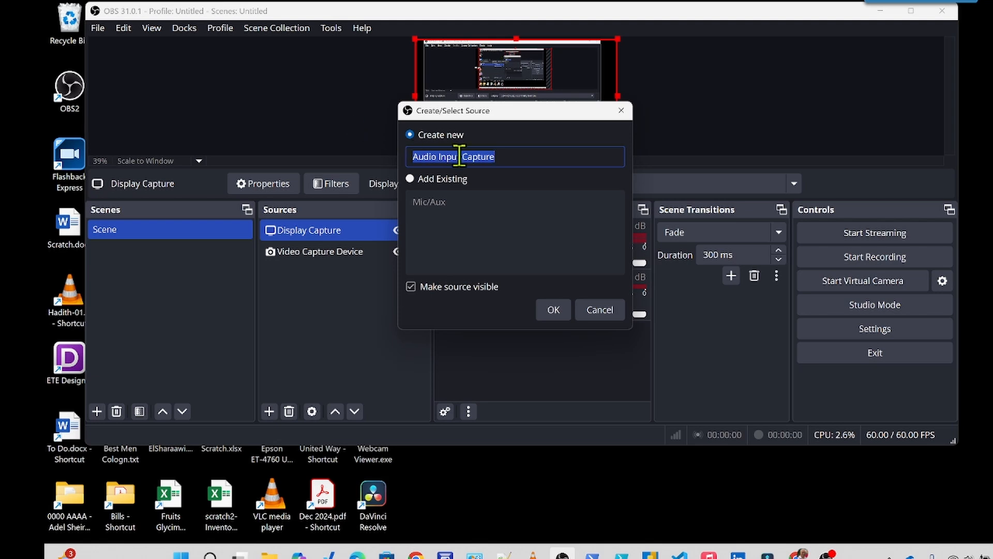
pyautogui.click(553, 309)
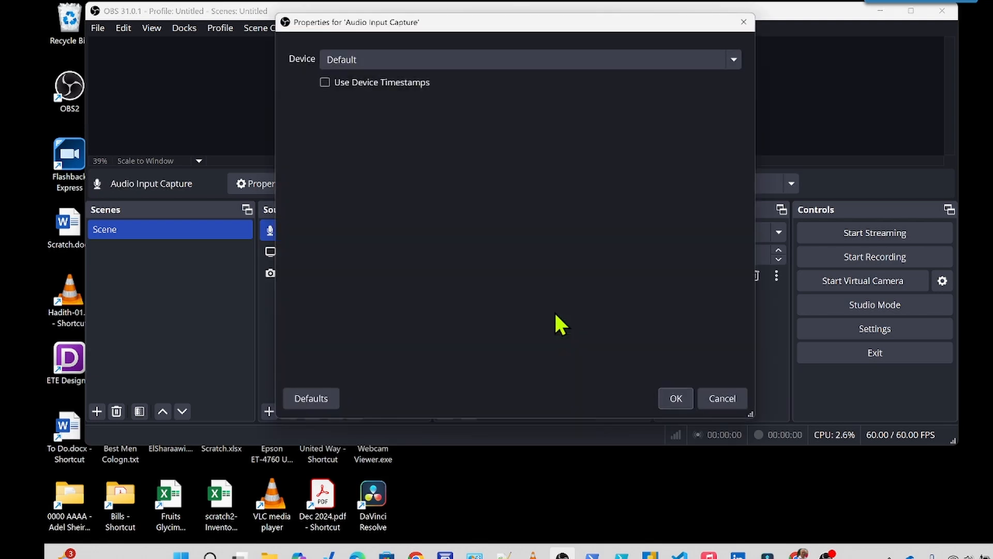
pyautogui.click(734, 60)
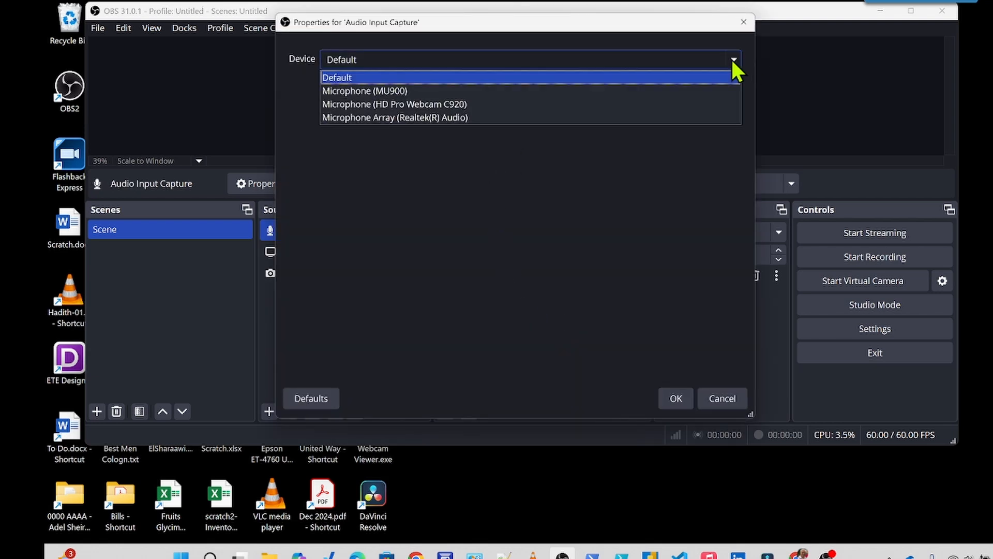
pyautogui.click(387, 90)
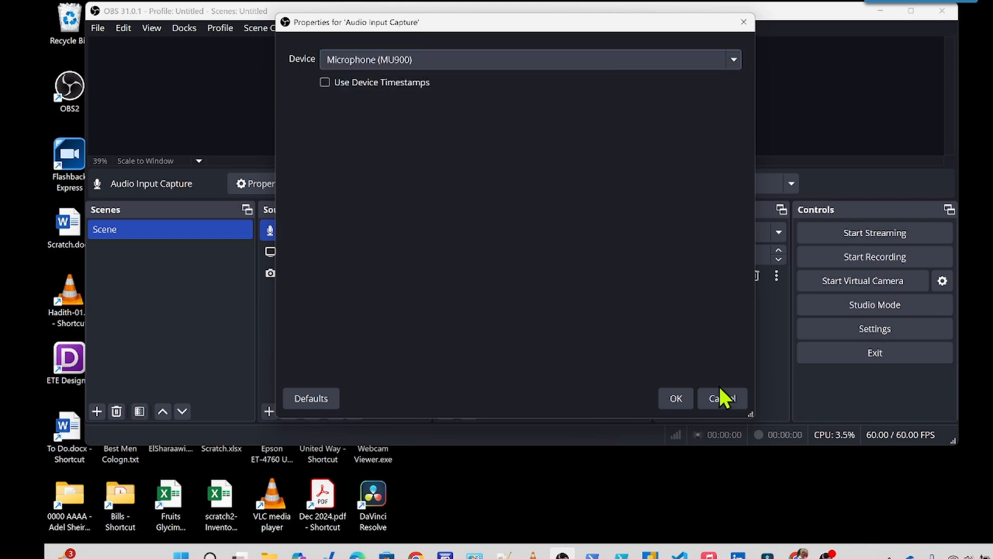
pyautogui.click(676, 399)
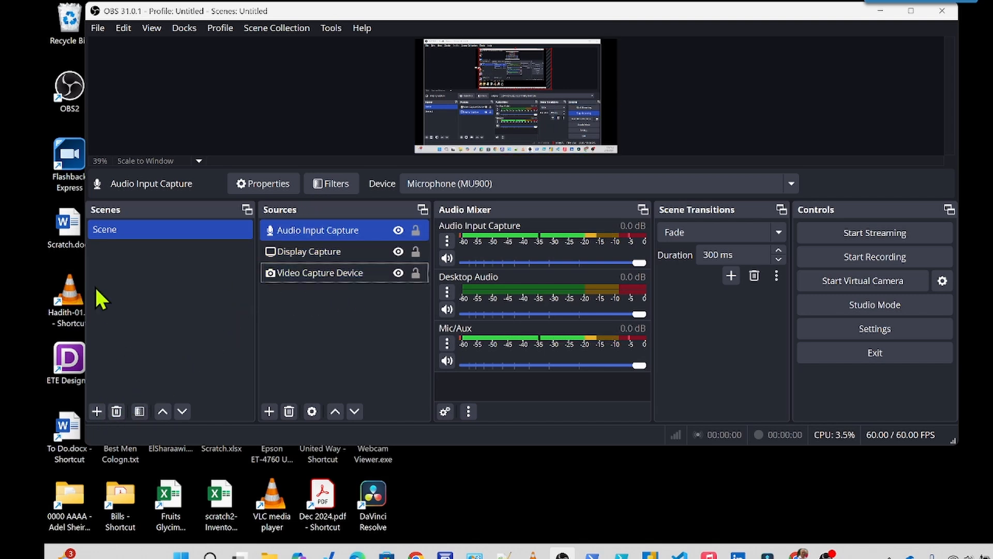
pyautogui.click(95, 411)
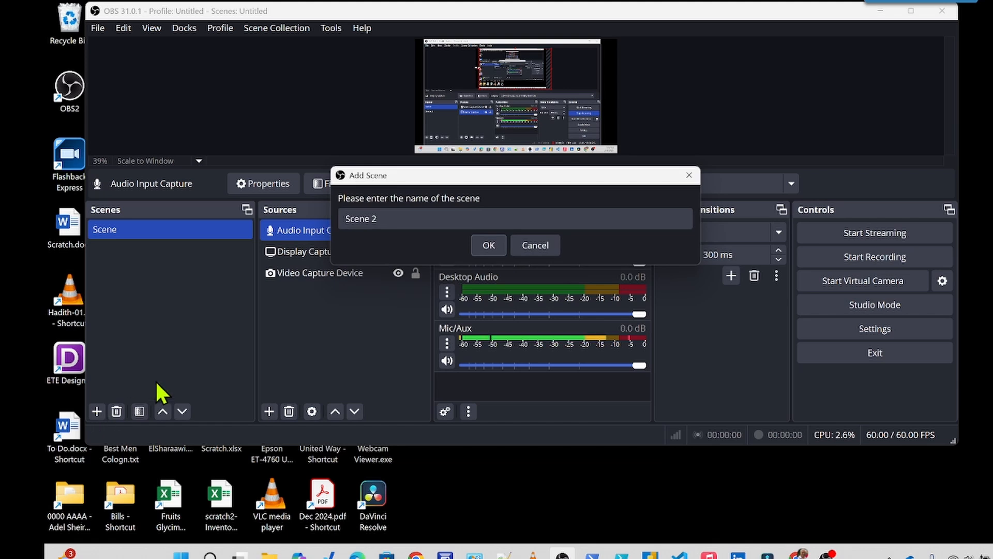
# Step: Create Scene 2 and give it Display Capture 2 capturing the 3840x2160 primary monitor
pyautogui.click(489, 245)
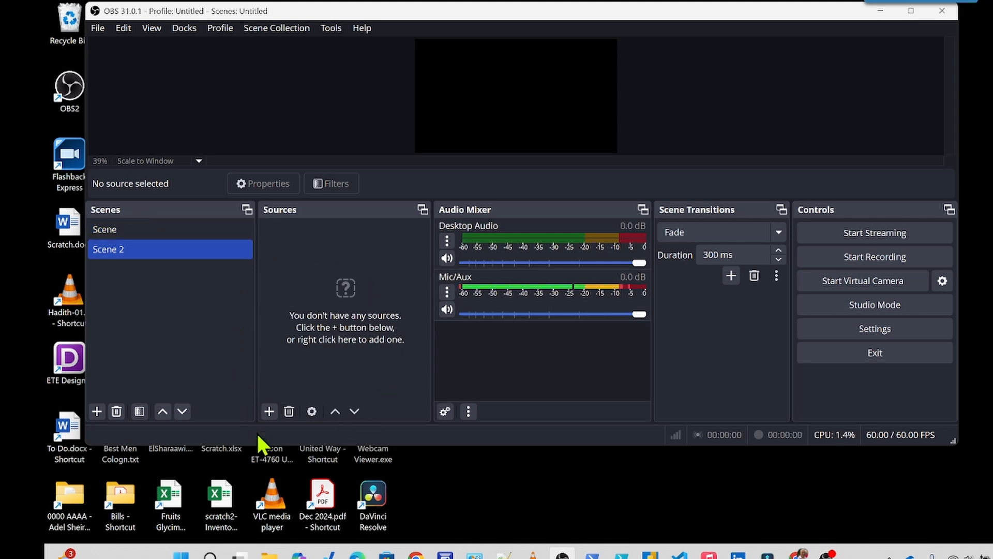
pyautogui.click(268, 412)
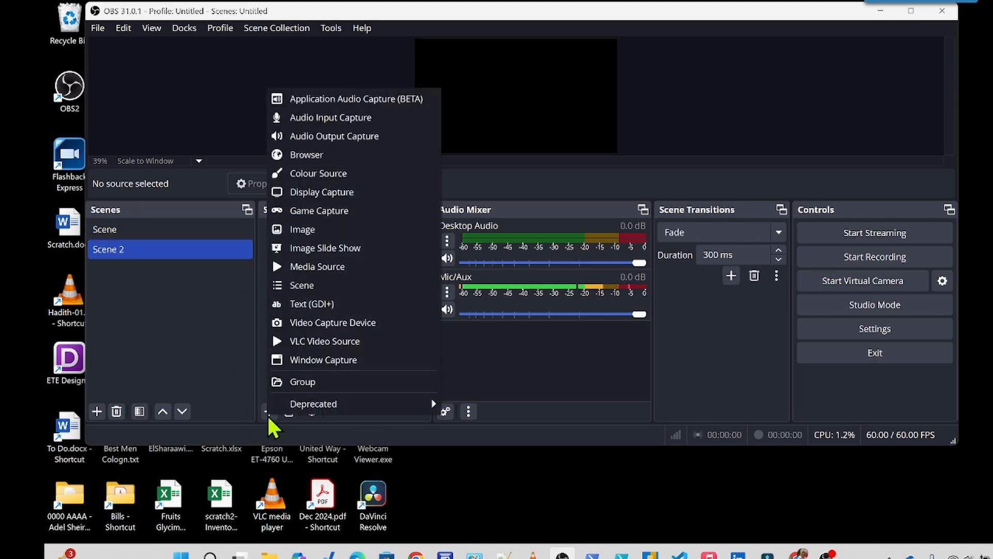
pyautogui.click(337, 197)
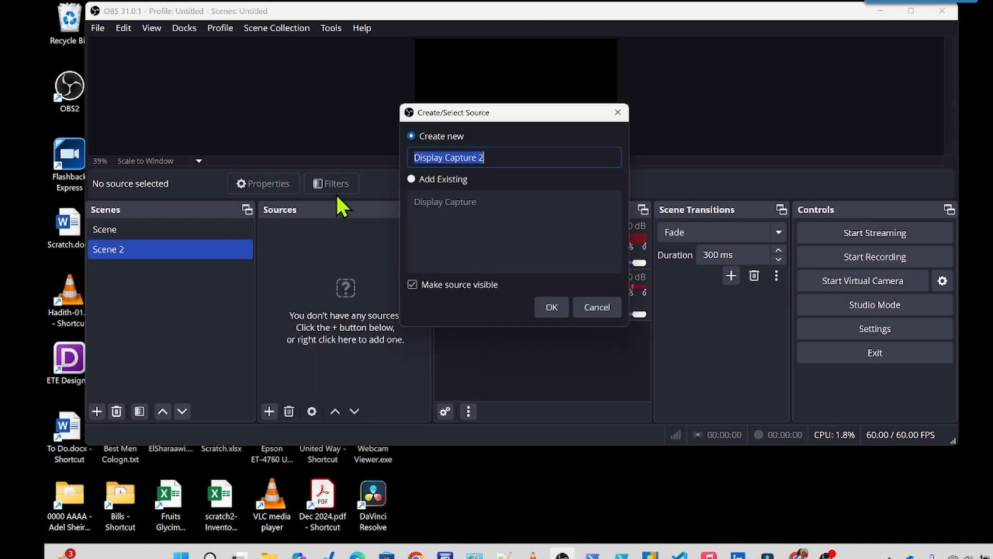
pyautogui.click(558, 309)
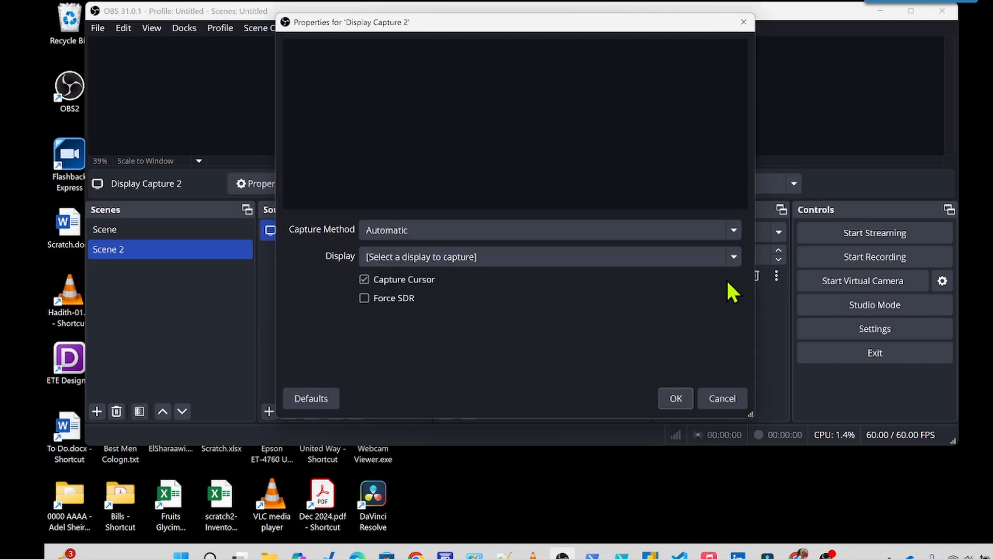
pyautogui.click(733, 256)
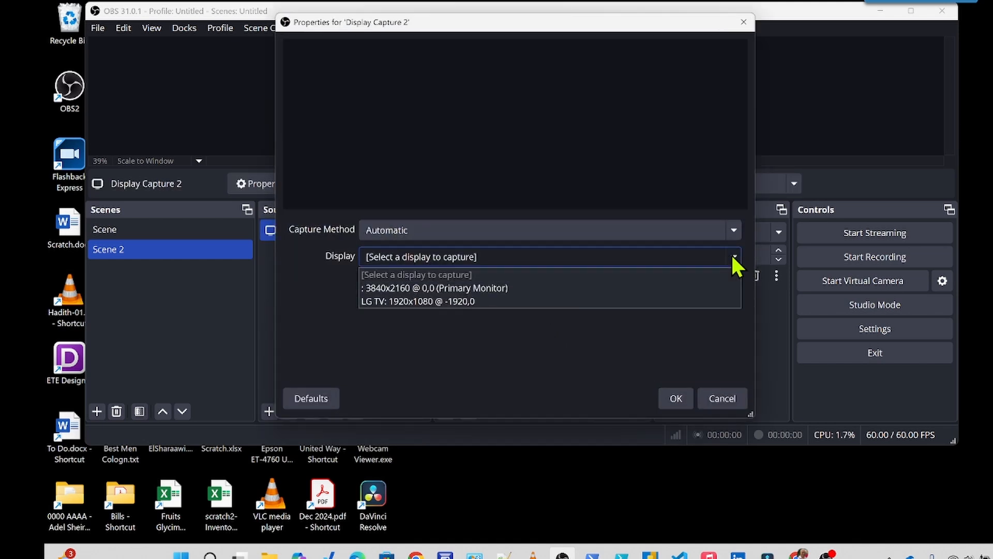
pyautogui.click(500, 288)
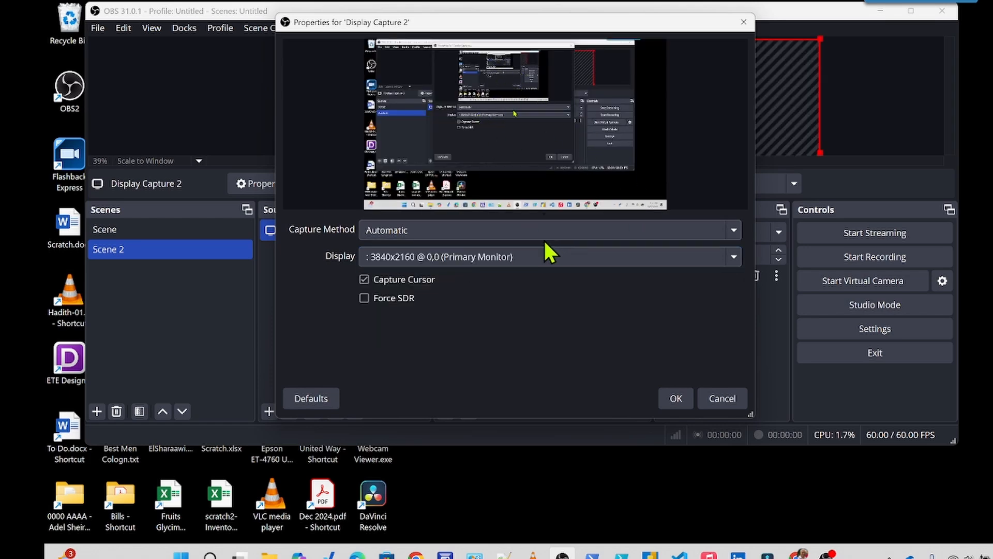
pyautogui.click(675, 400)
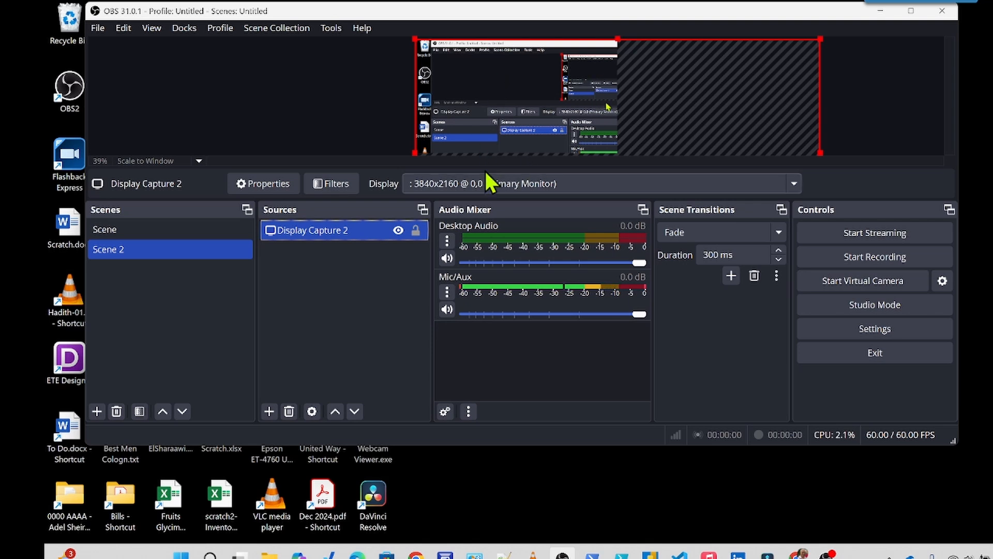
pyautogui.click(127, 230)
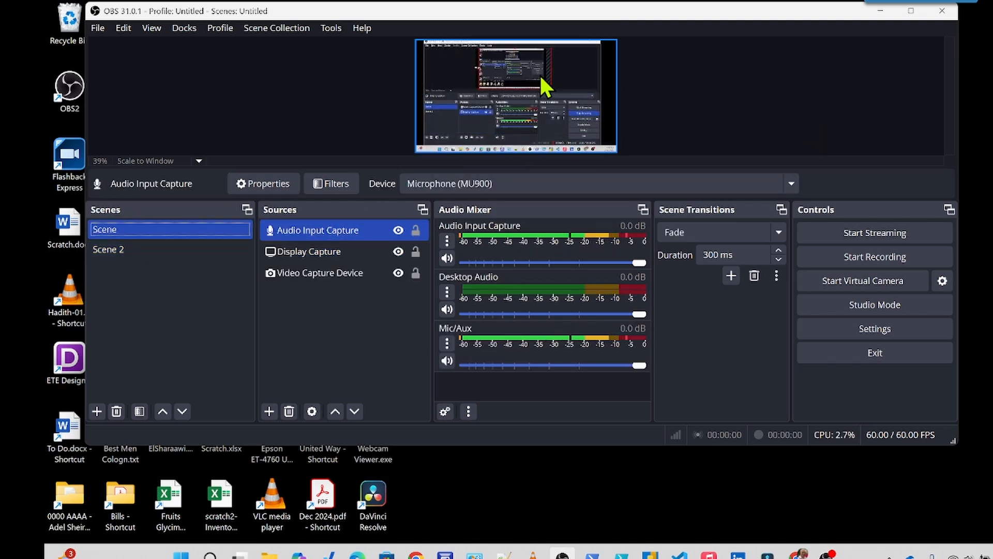
pyautogui.click(139, 247)
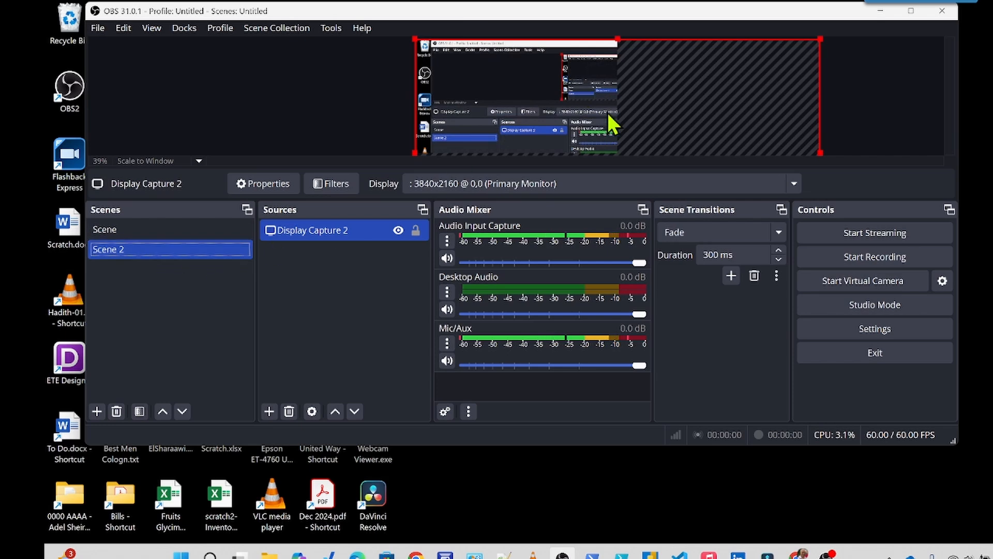
pyautogui.click(158, 228)
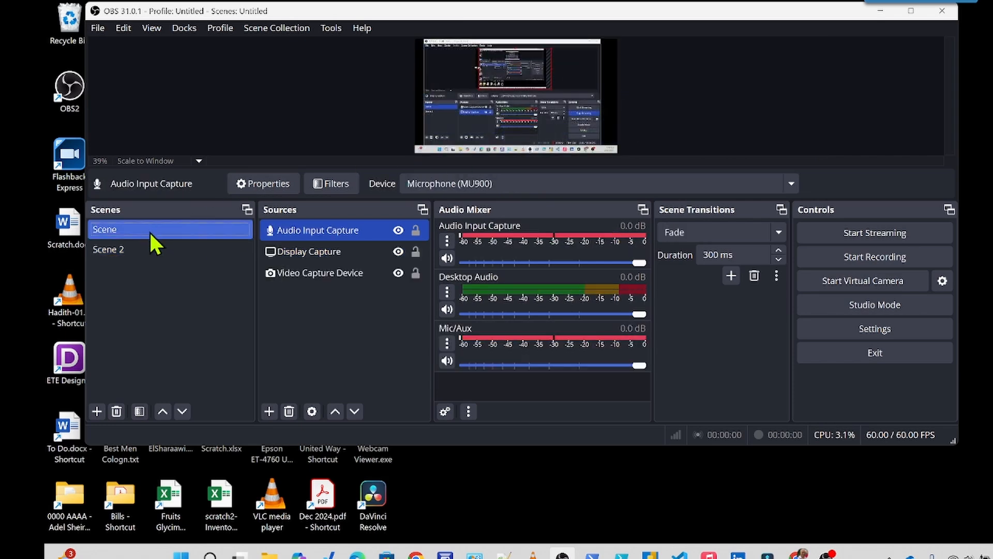
pyautogui.click(139, 250)
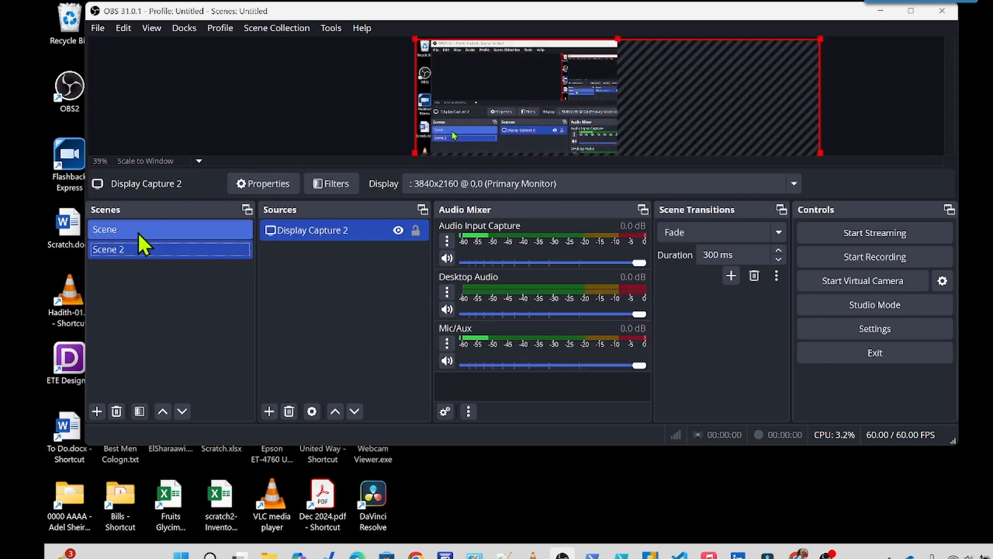
pyautogui.click(138, 232)
pyautogui.click(137, 248)
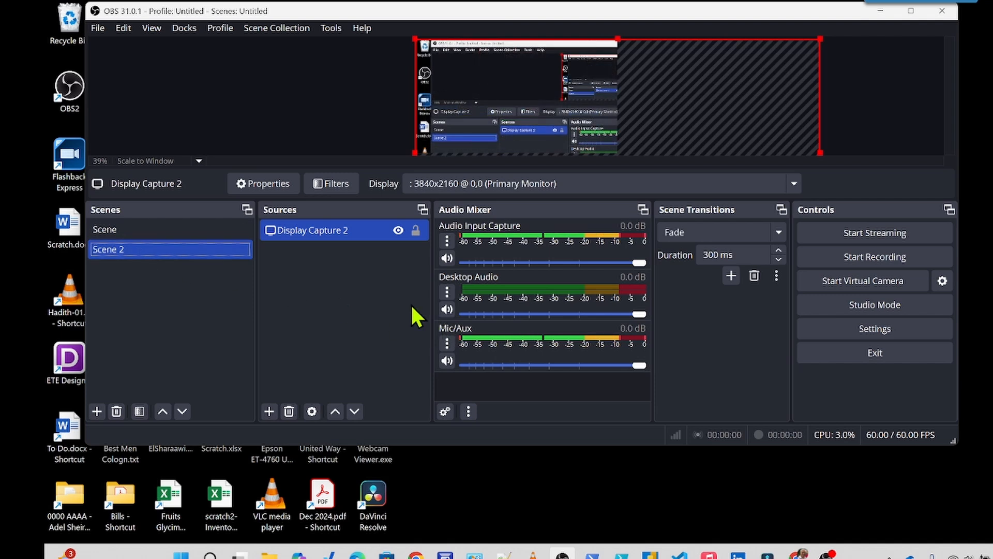